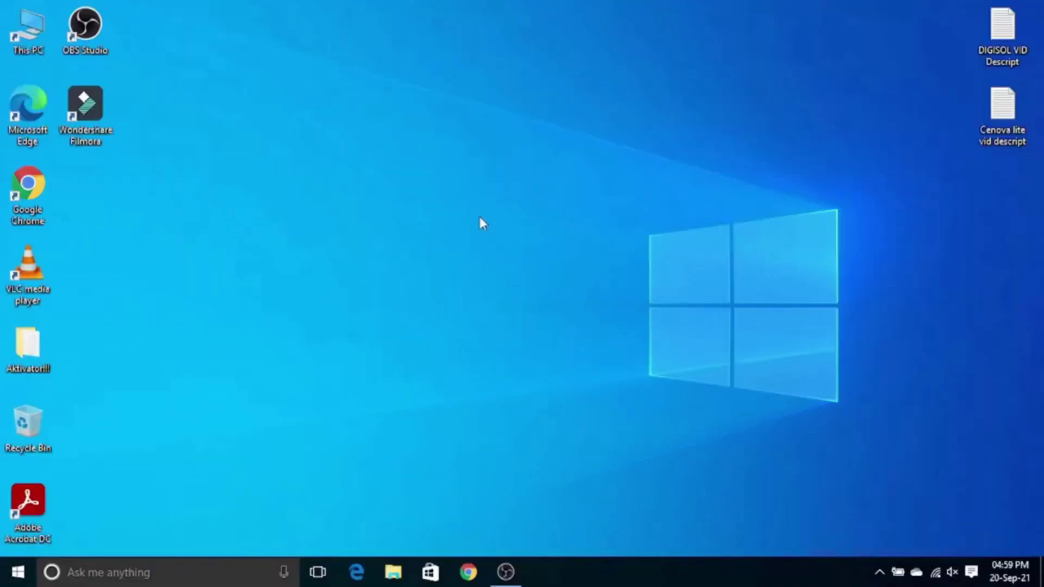
Step: Launch Google Chrome from the taskbar
click(468, 572)
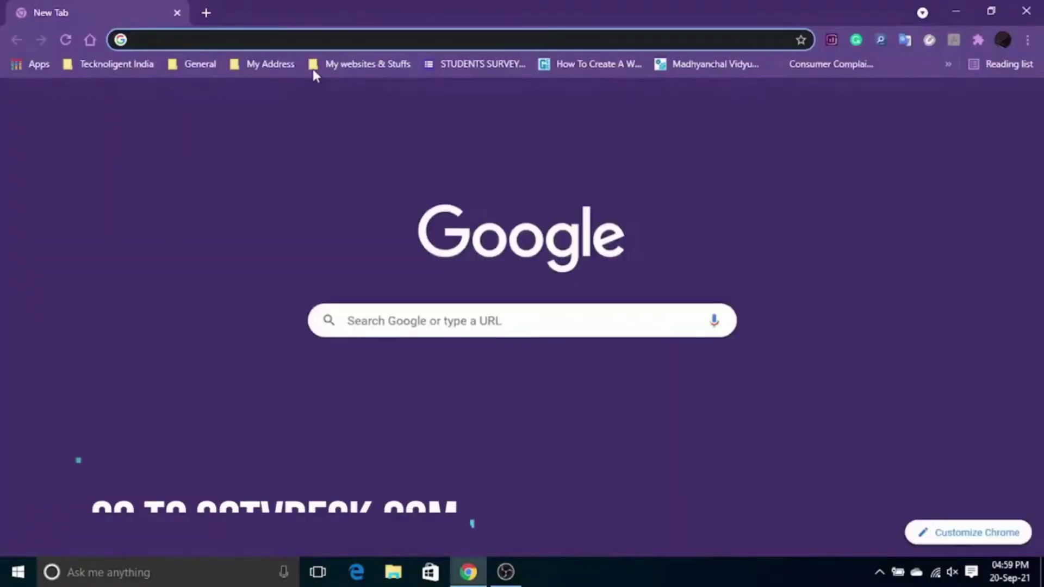
Step: Go to cctvdesk.com and search the site for 'G4-FLX-VMS for PC'
click(306, 39)
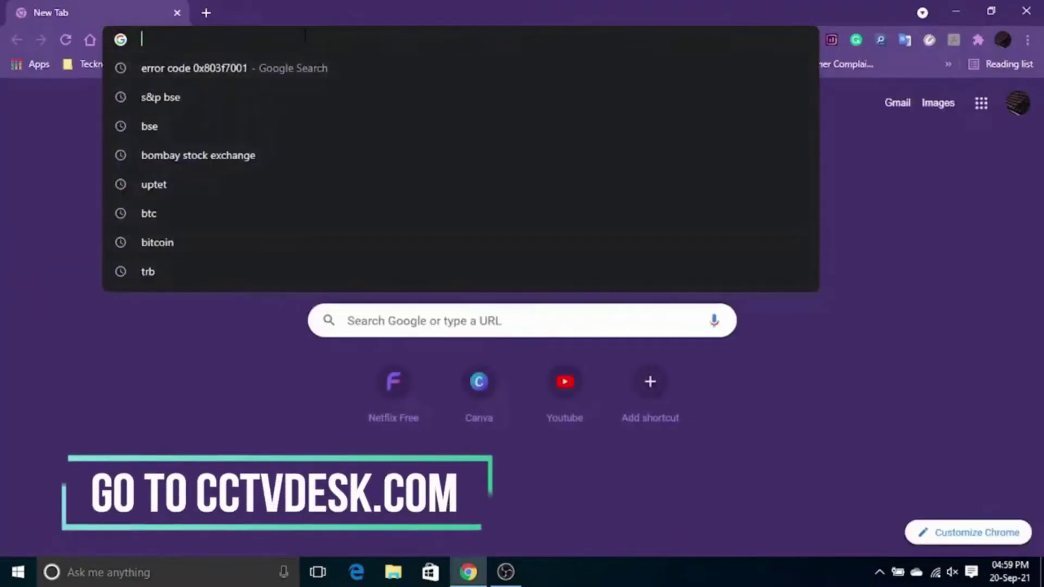
text(cctvdesk.com)
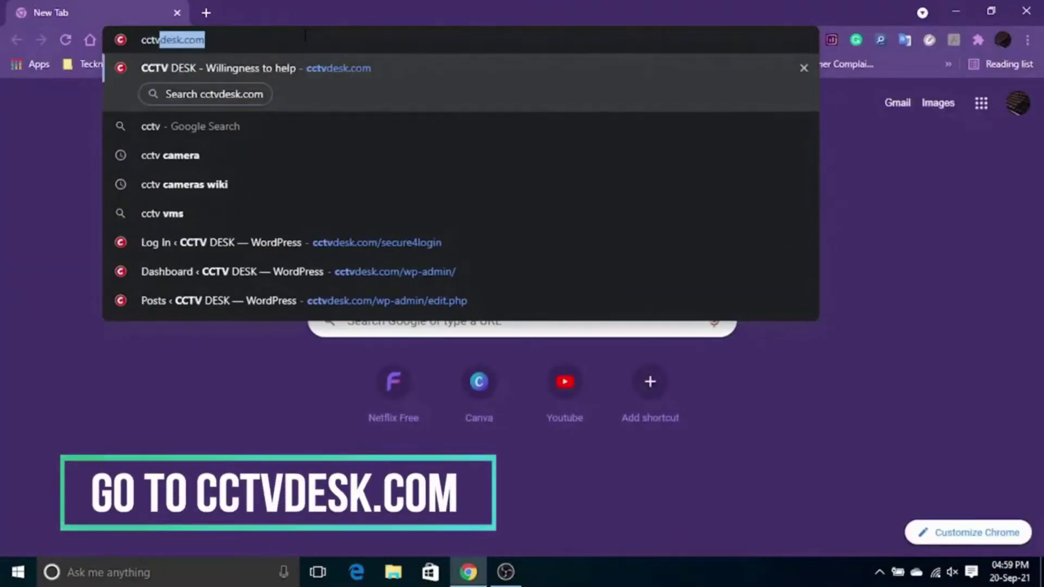
key(Return)
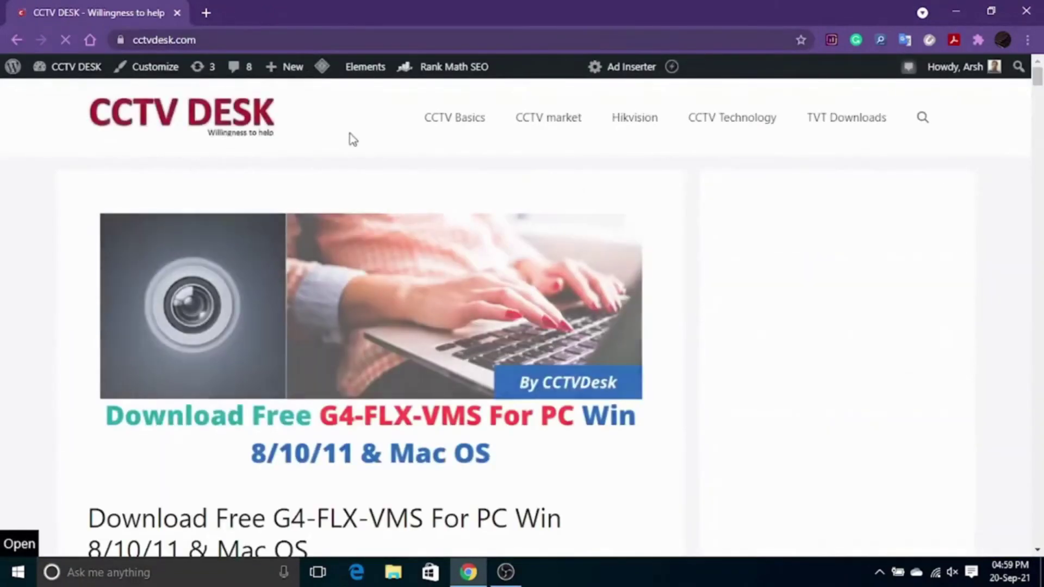
click(924, 116)
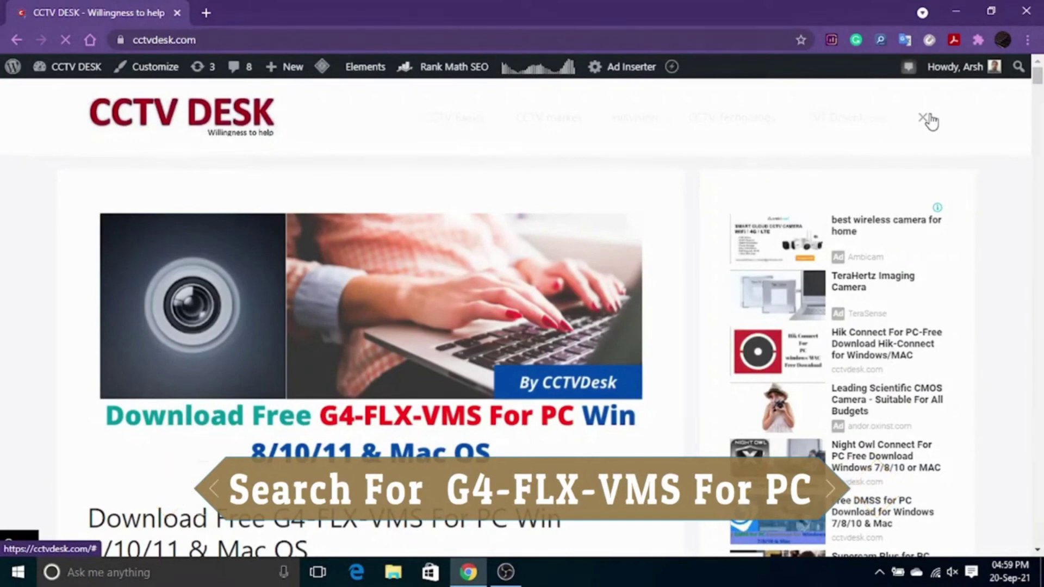
text(G)
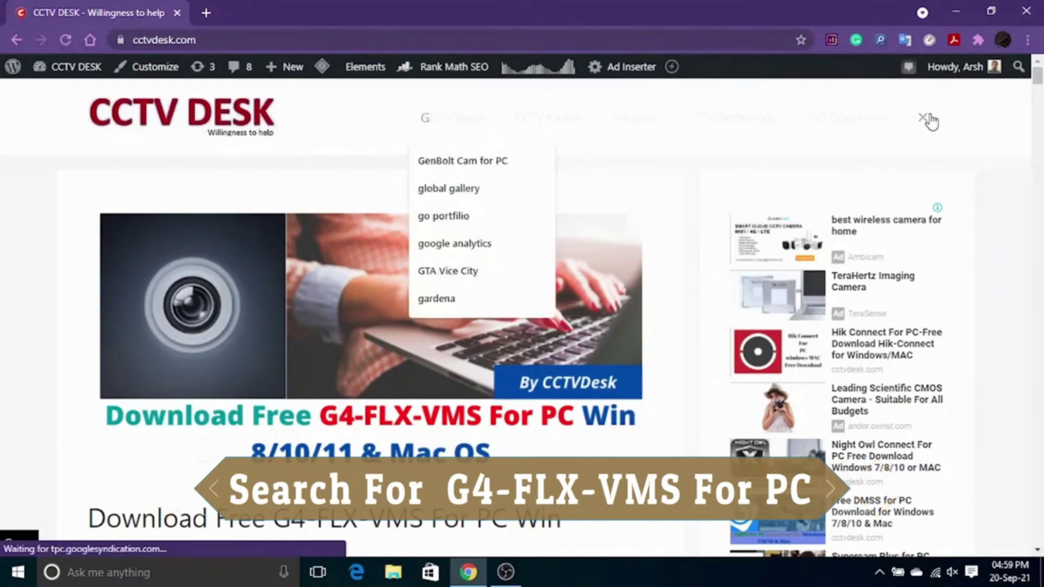
text(4-)
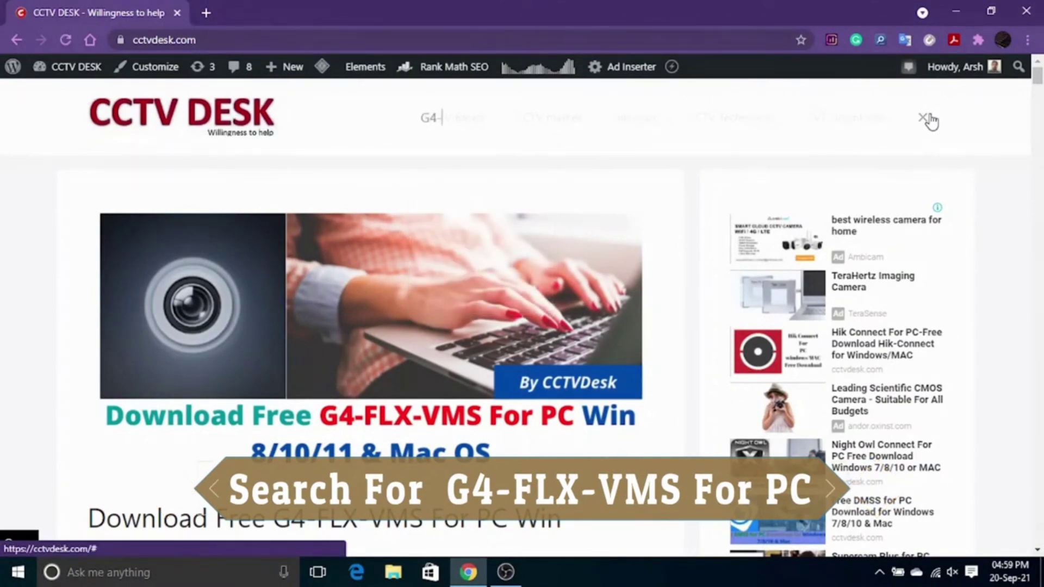
text(FLX-)
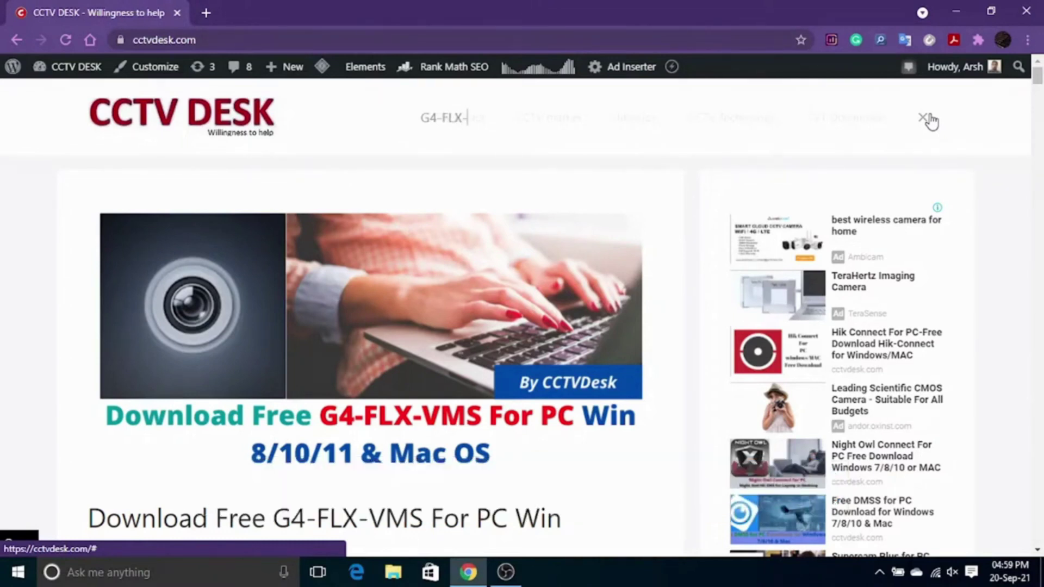
text(VMS for PC)
key(Return)
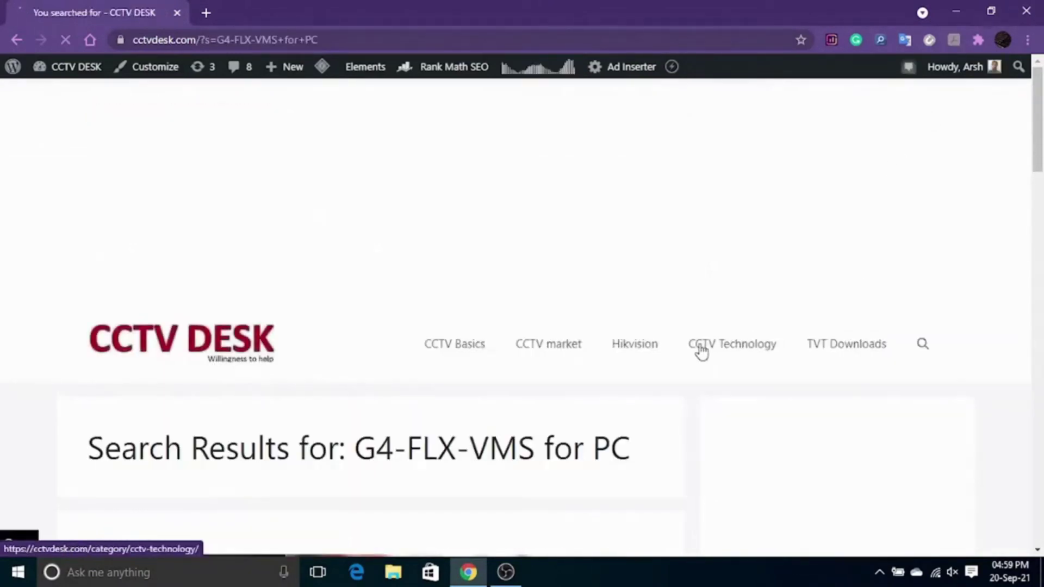
Step: Open the G4-FLX-VMS for PC article and follow its Download For PC Windows link
scroll(1029, 259, down, 1)
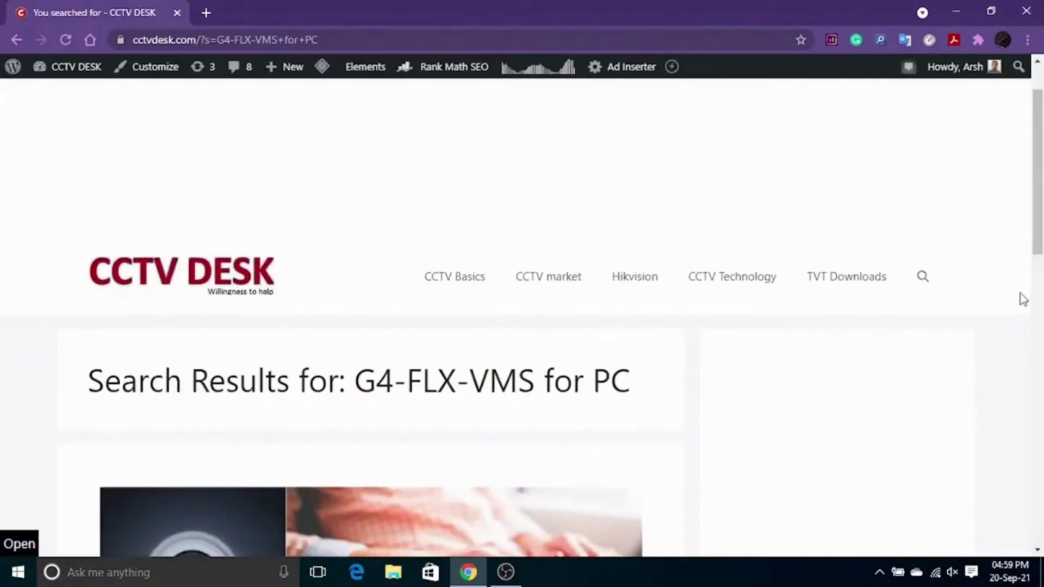
drag(1035, 200, 981, 337)
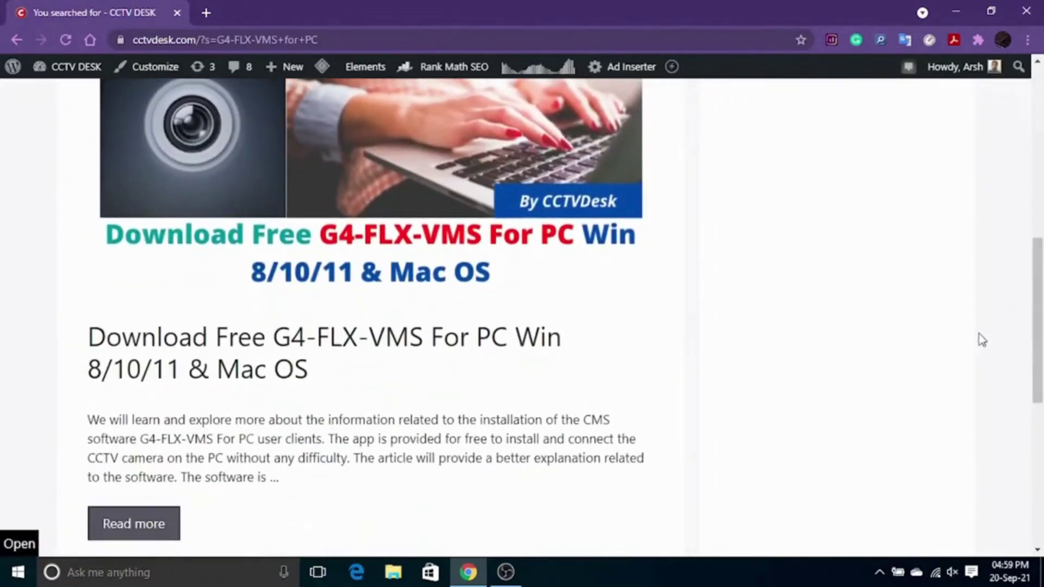
click(428, 357)
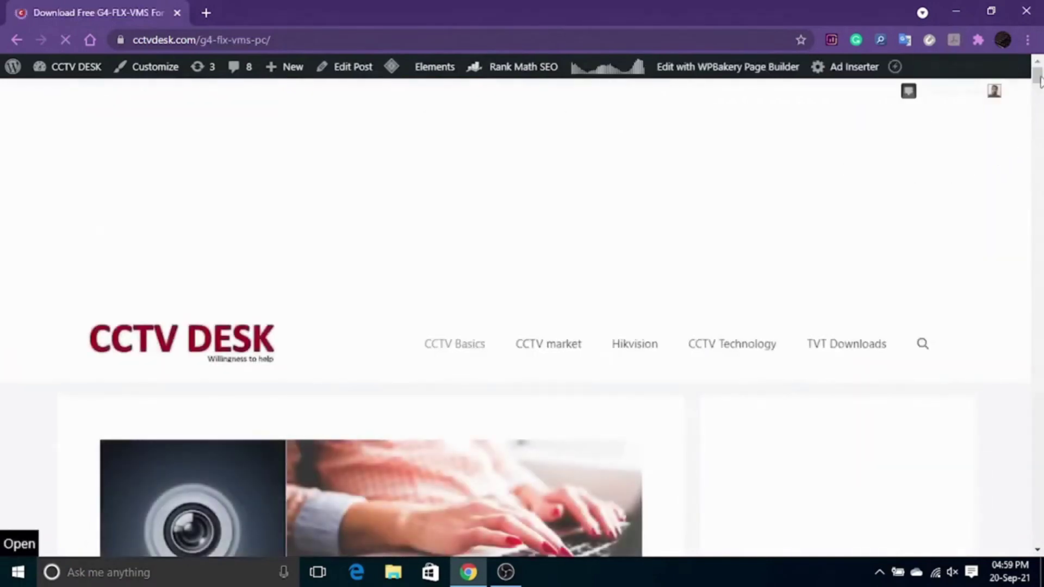
scroll(1041, 96, down, 3)
drag(1041, 97, 1039, 101)
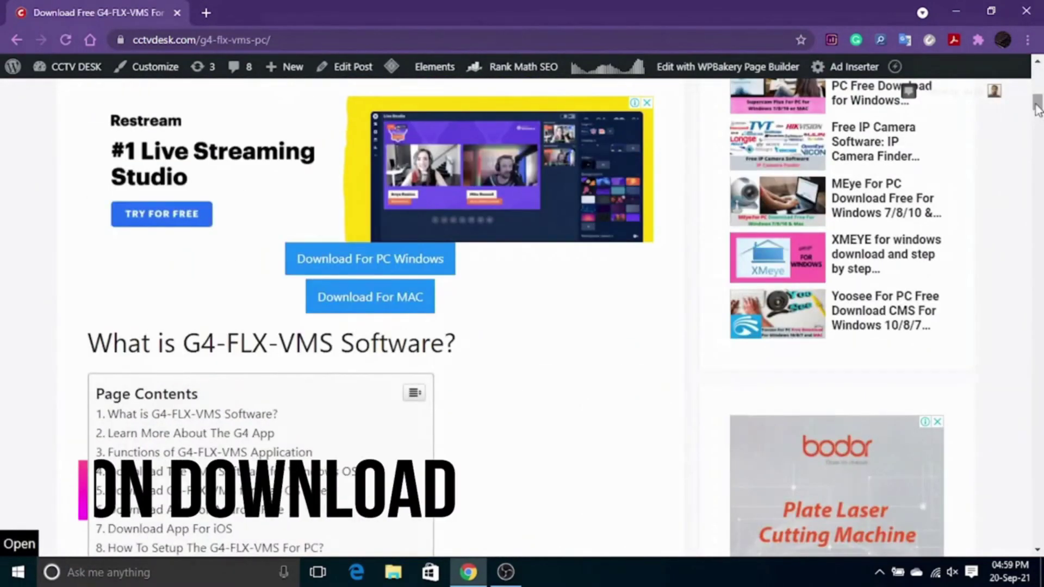
click(369, 267)
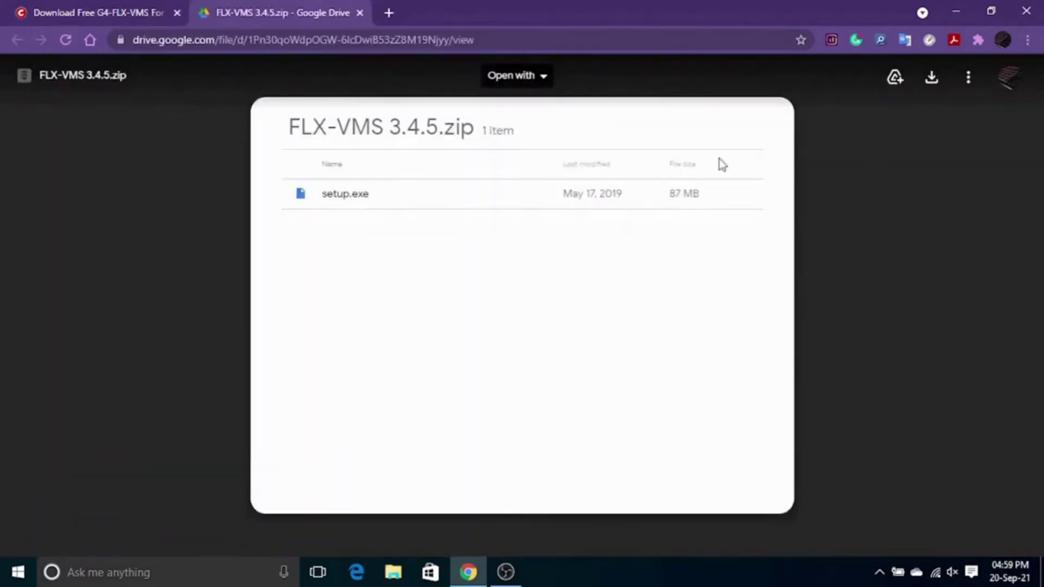
Step: Download FLX-VMS 3.4.5.zip from Google Drive despite the scan warning and show it in Downloads
click(929, 85)
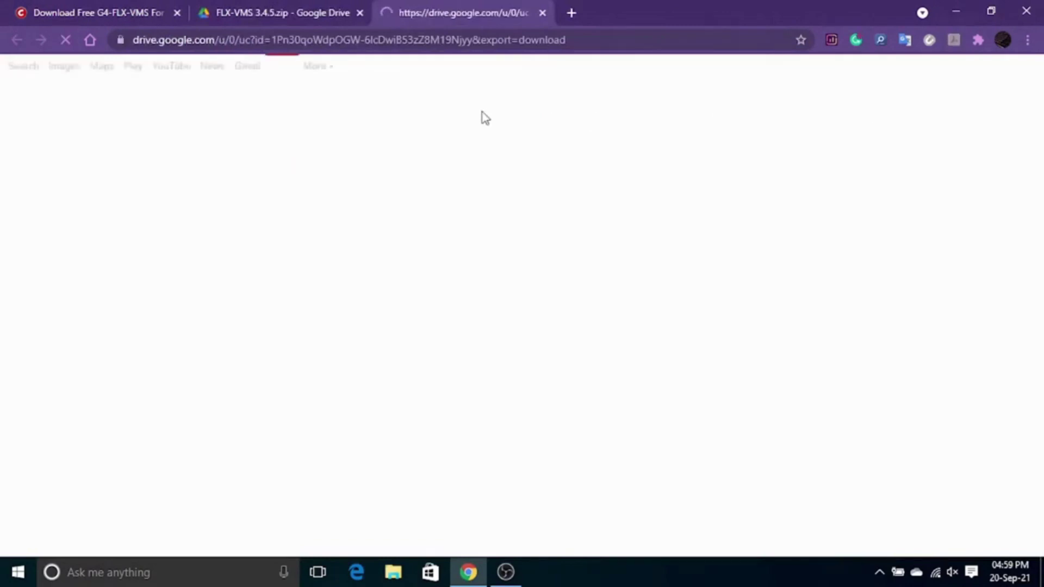
click(382, 208)
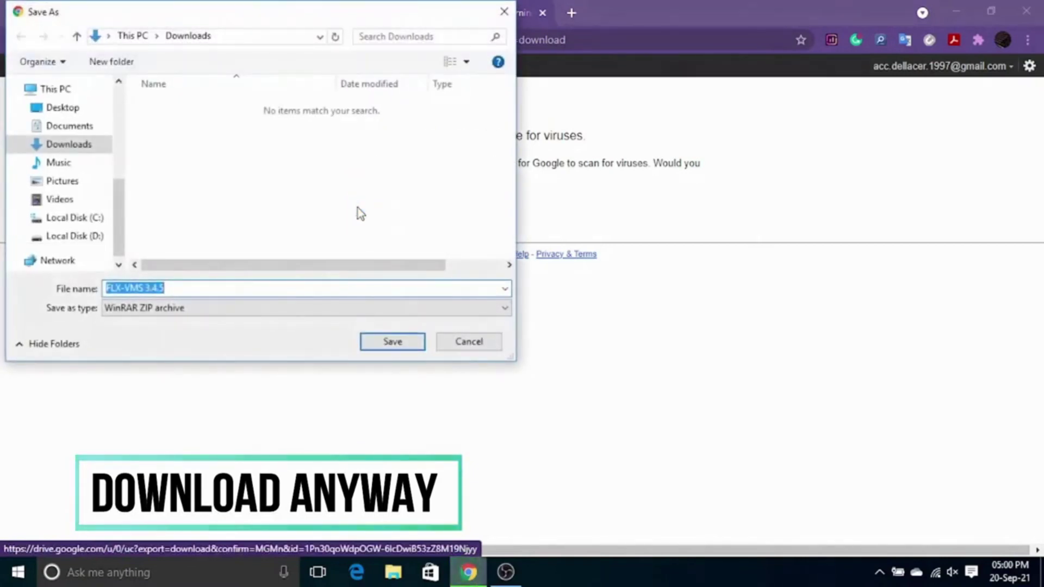
click(394, 344)
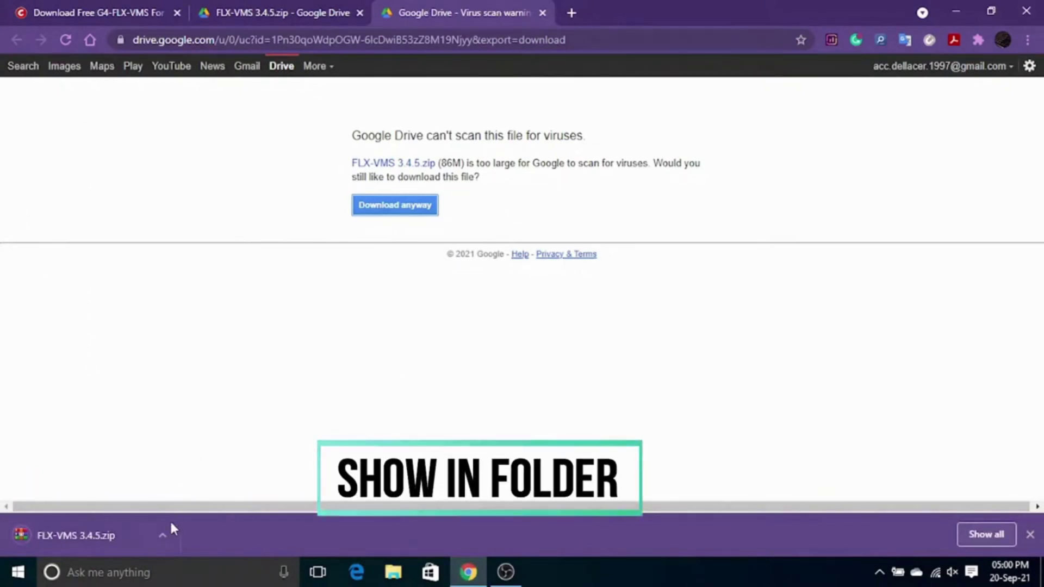
click(164, 535)
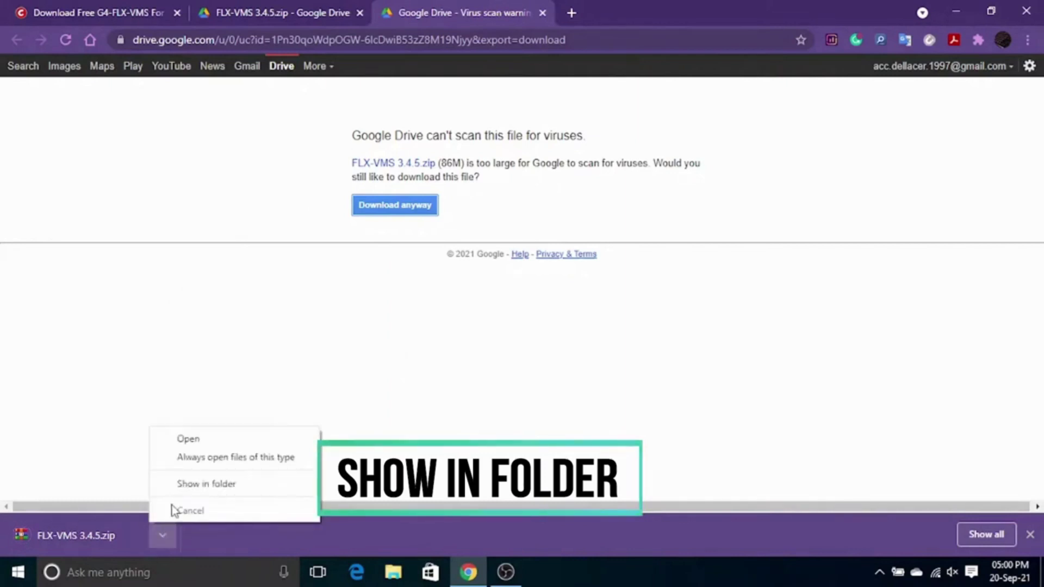
click(176, 489)
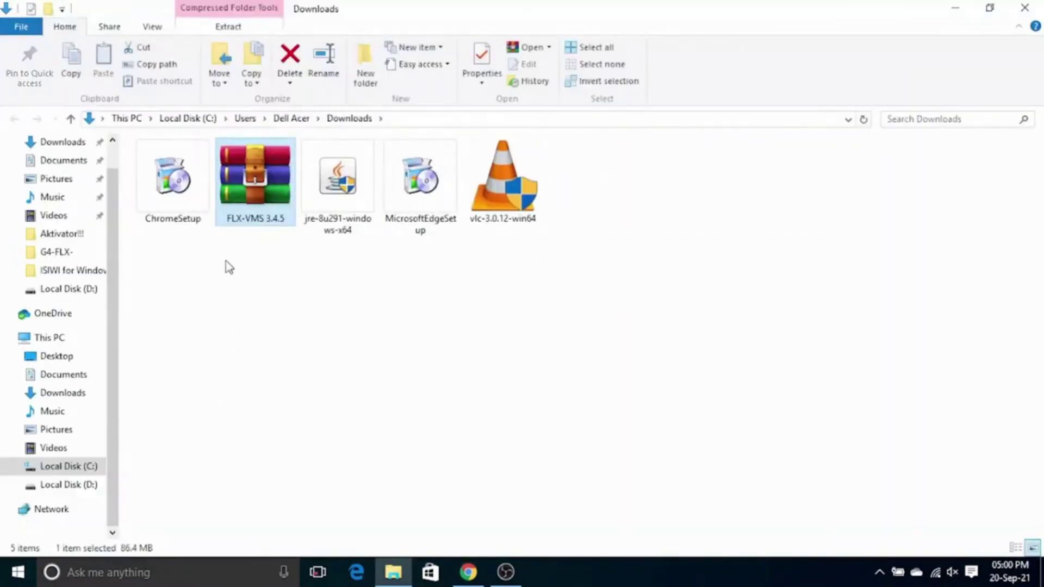
Step: Extract the FLX-VMS 3.4.5 archive to its own folder and open that folder
right_click(240, 201)
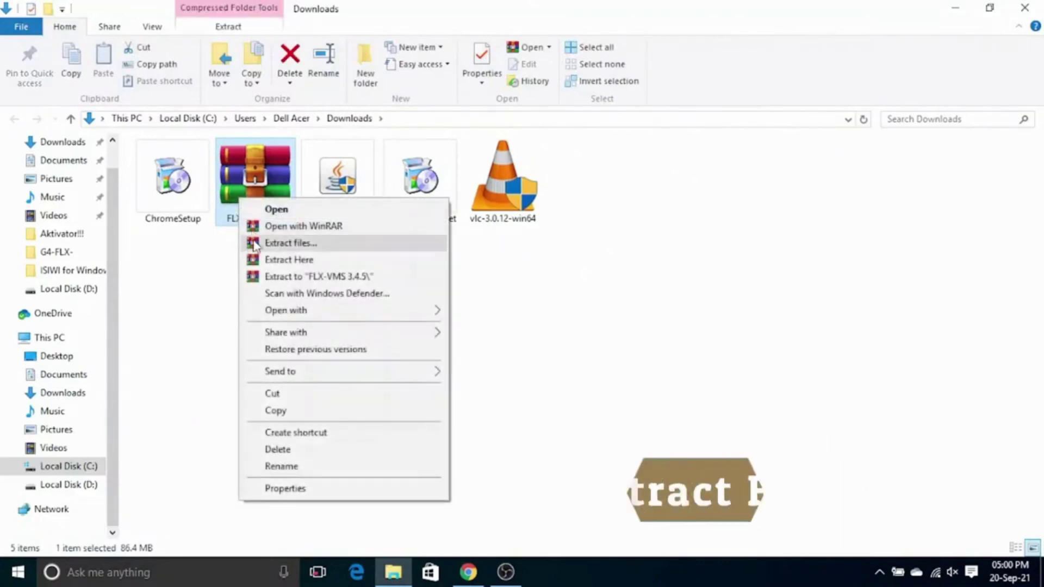
click(255, 242)
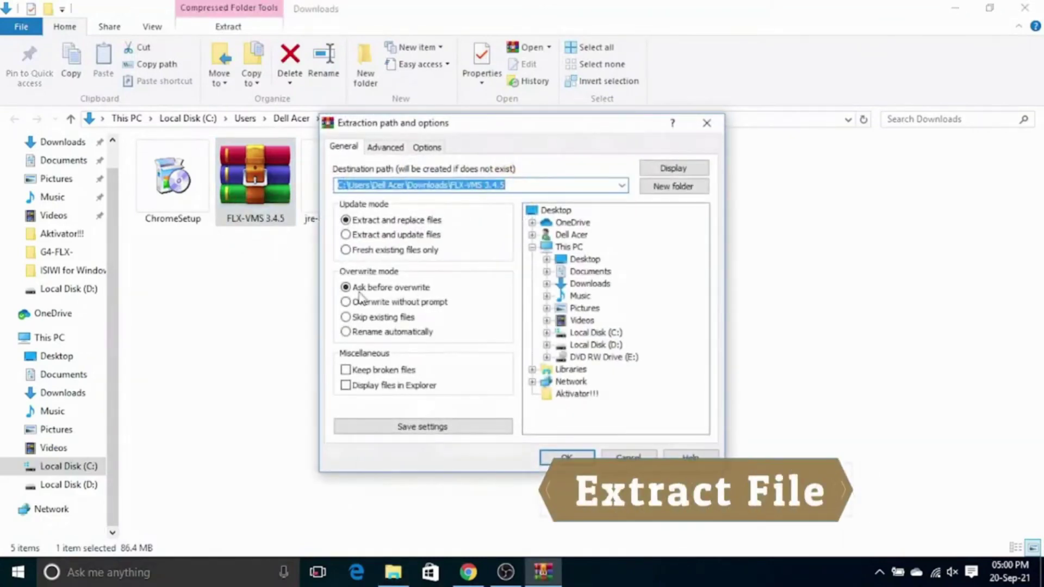
click(545, 459)
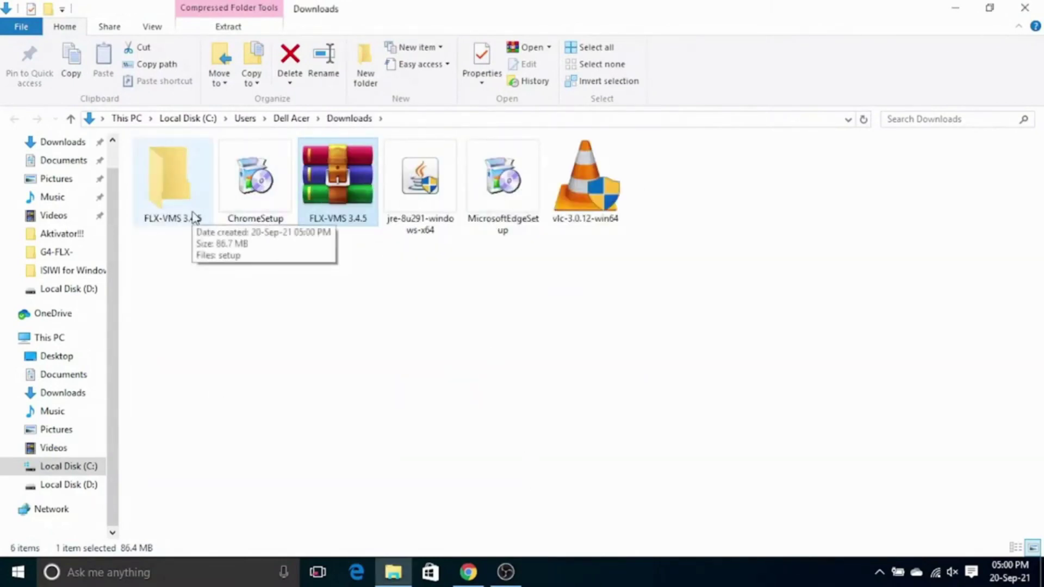
double_click(190, 210)
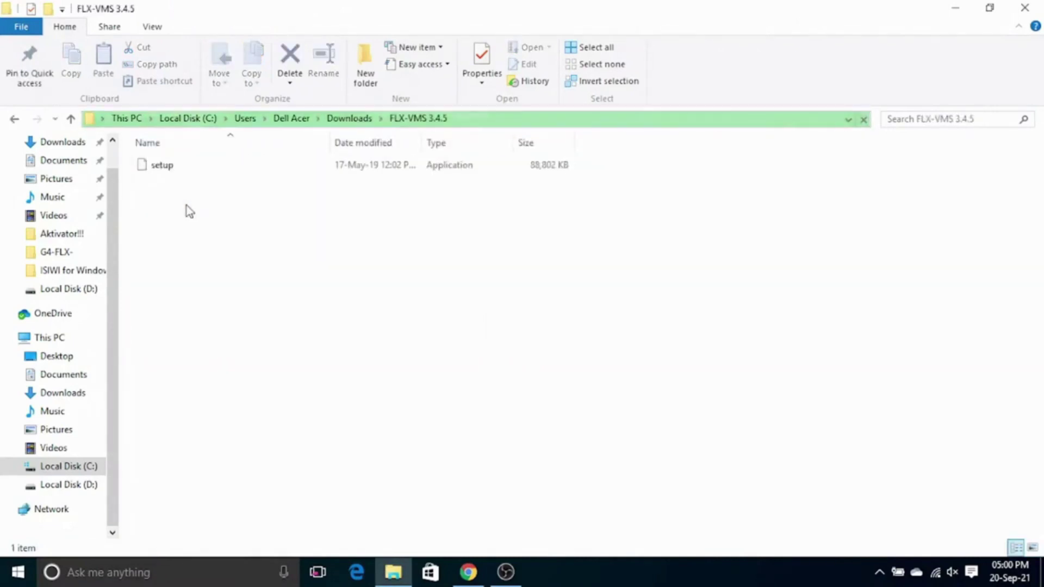
Step: Launch the FLX-VMS setup and accept the license agreement
double_click(218, 165)
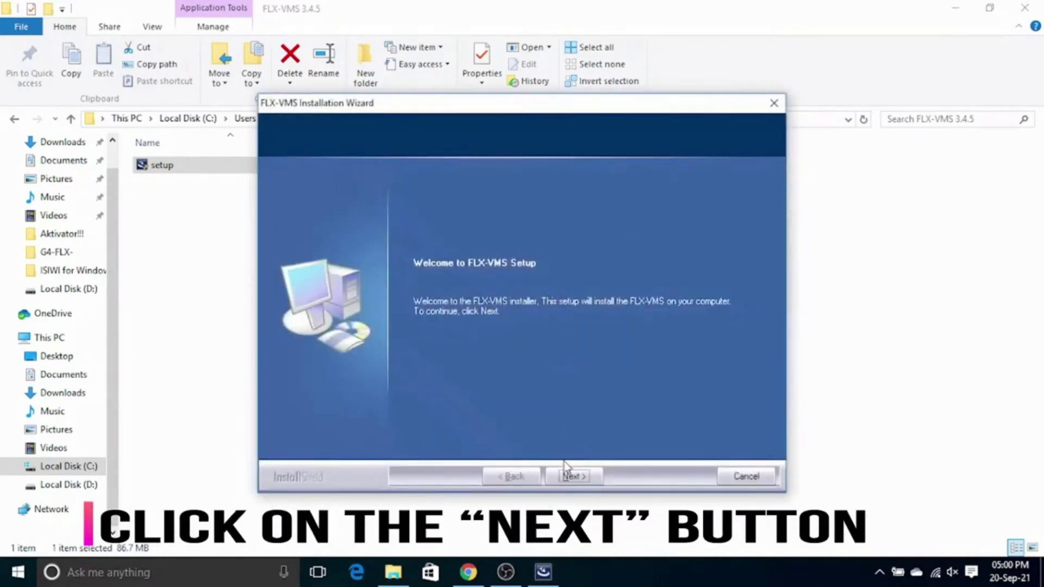
click(574, 477)
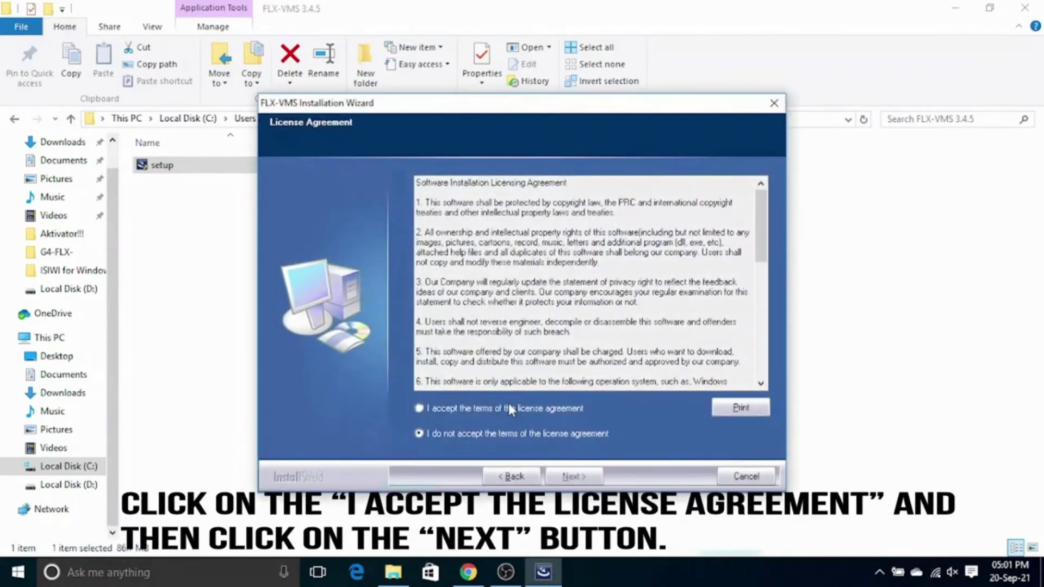
click(508, 407)
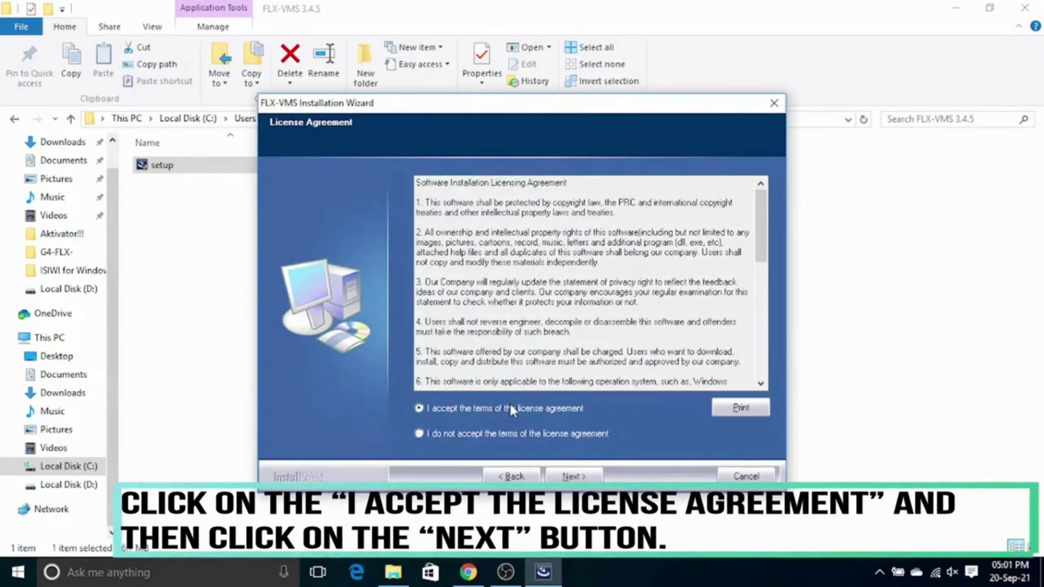
click(570, 478)
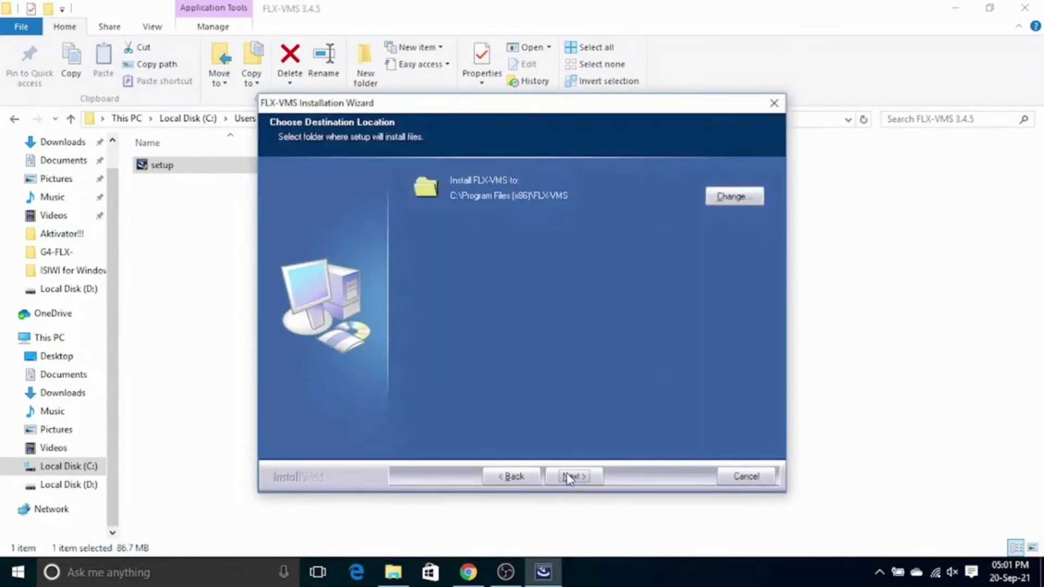
Step: Keep the default C:\Program Files (x86)\FLX-VMS install folder and the vcredist_x86 component
click(730, 196)
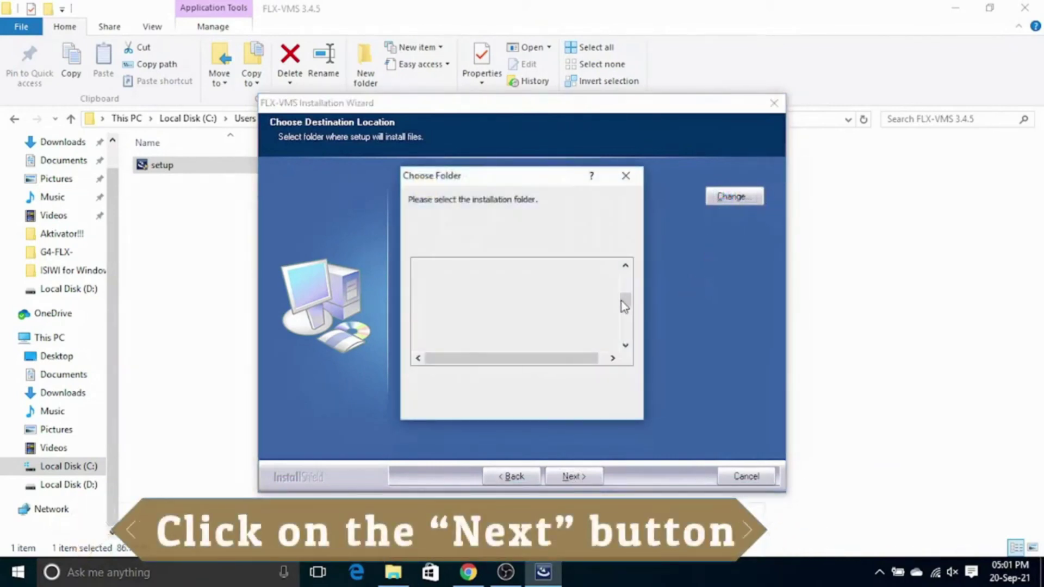
scroll(624, 305, down, 4)
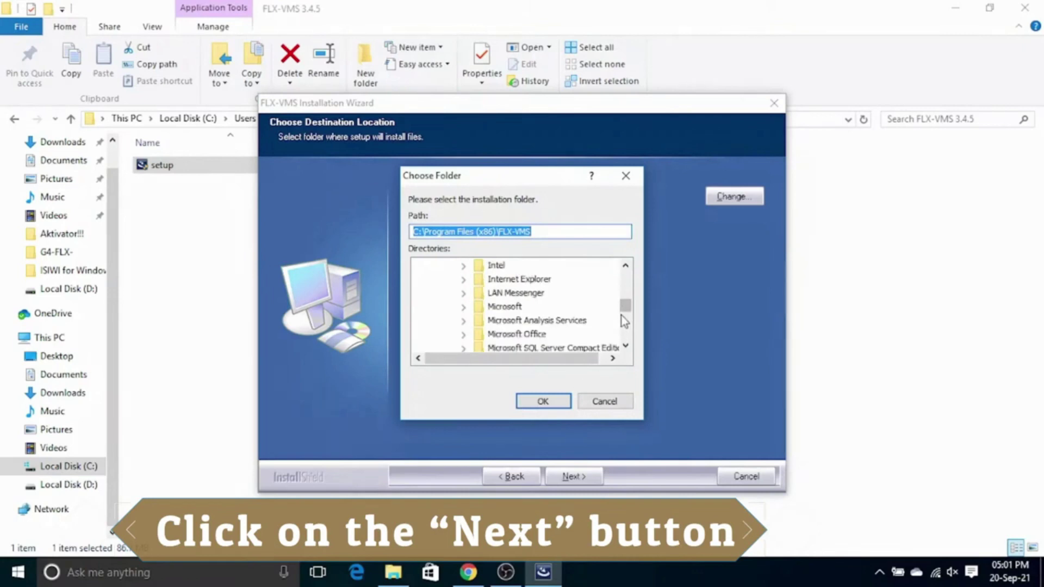
click(605, 401)
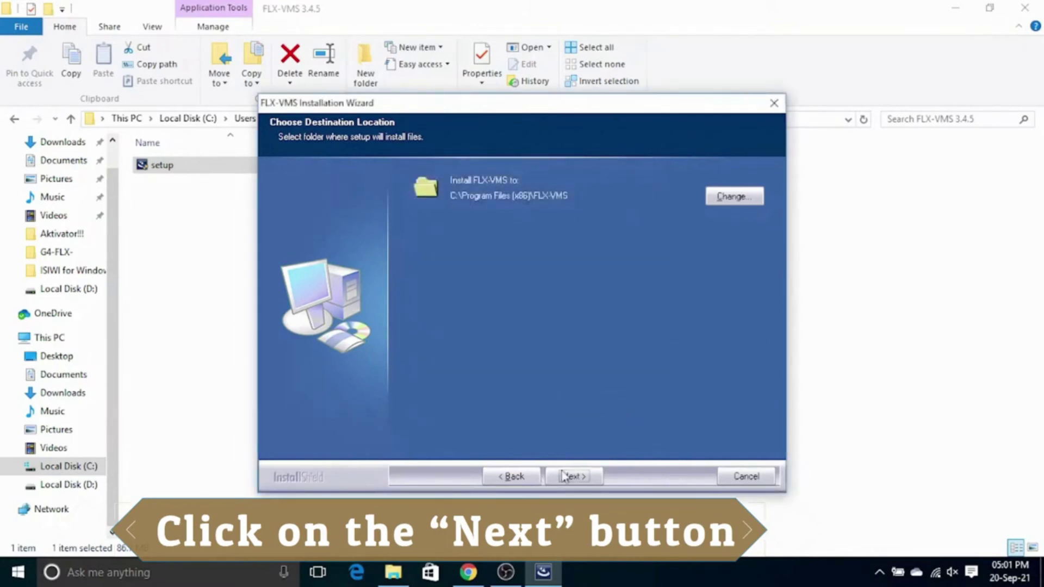
click(574, 477)
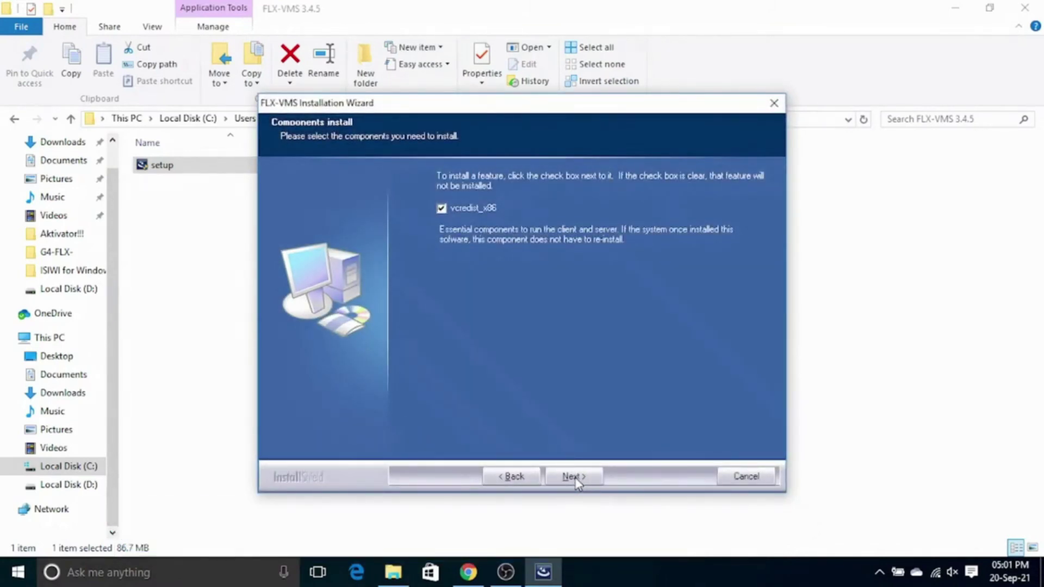
click(574, 477)
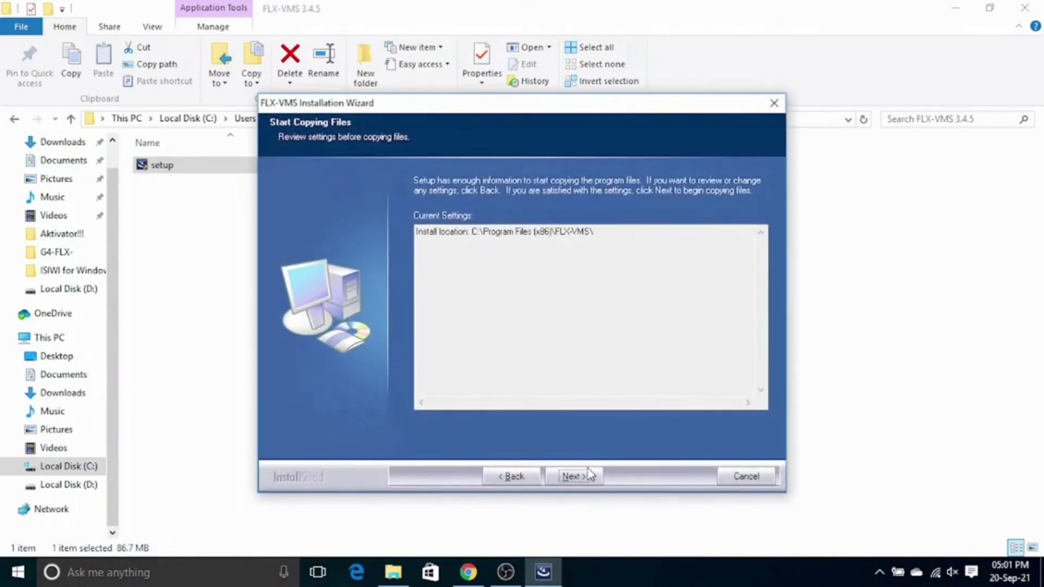
Step: Install the program files and finish setup with desktop shortcuts created
click(584, 480)
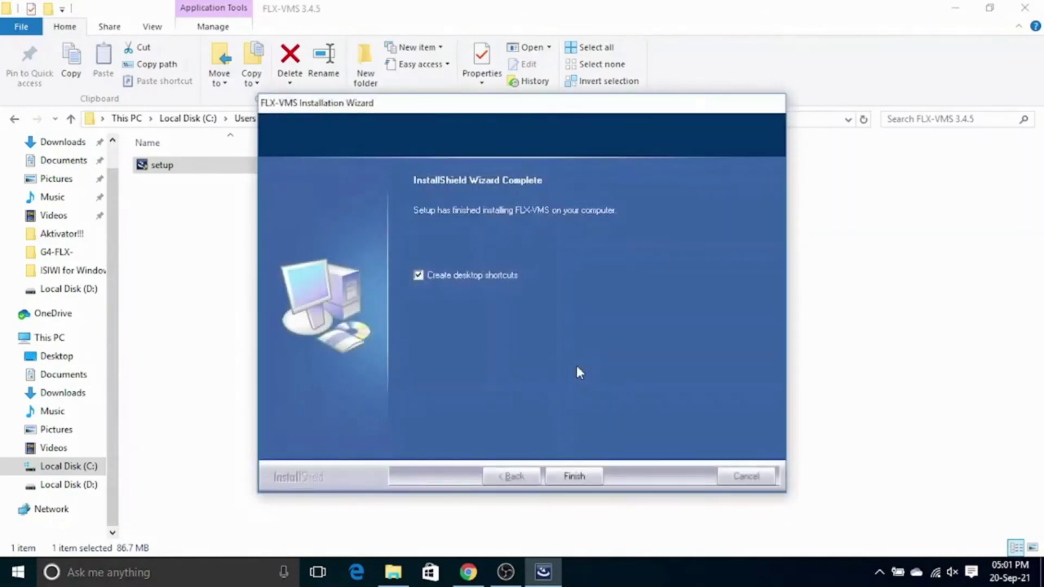
click(571, 478)
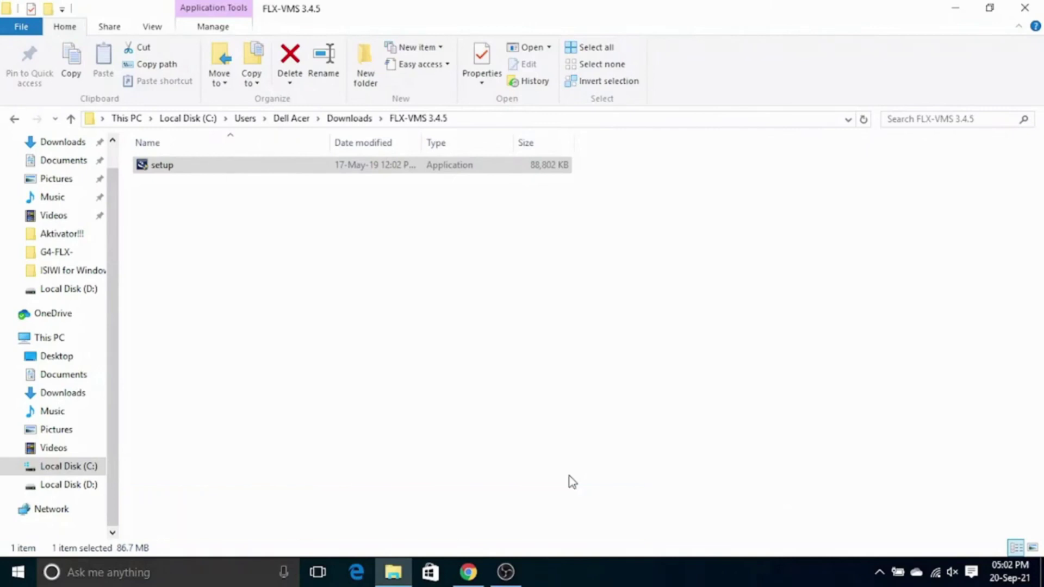
Step: Fill in the super user's password and security answers, then register the account
click(955, 8)
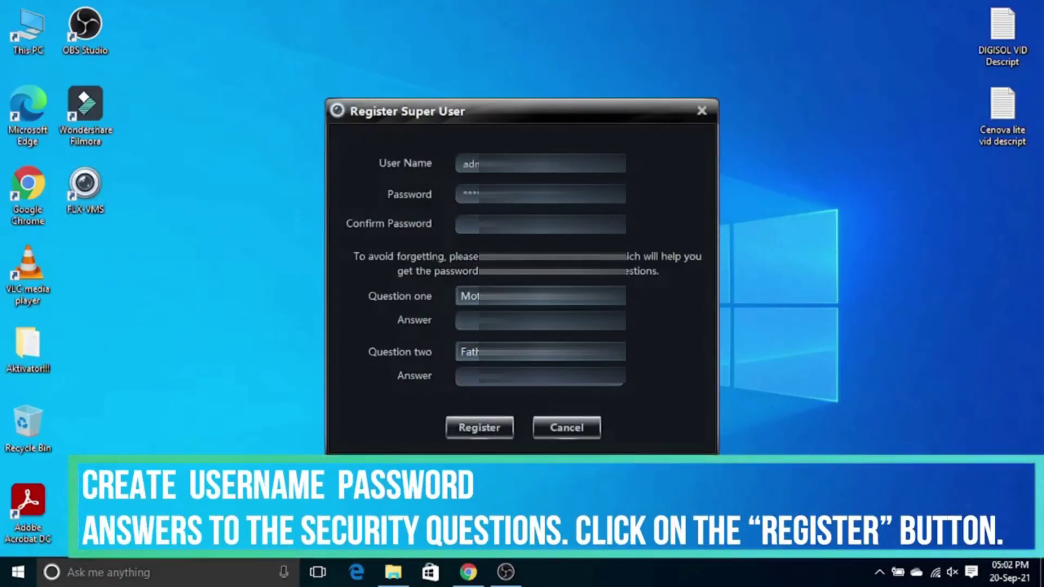
text(123)
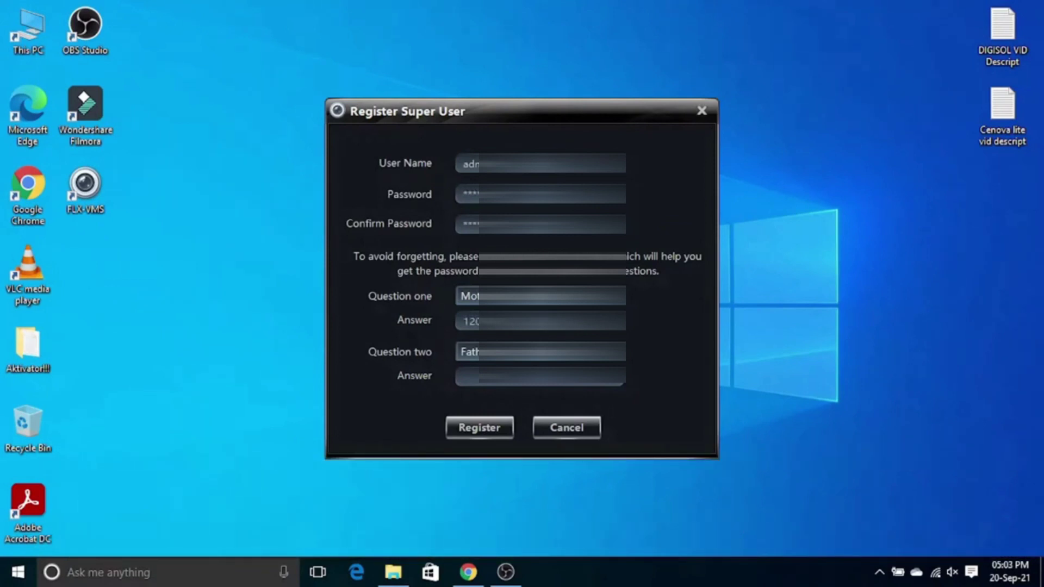
text(12)
click(501, 428)
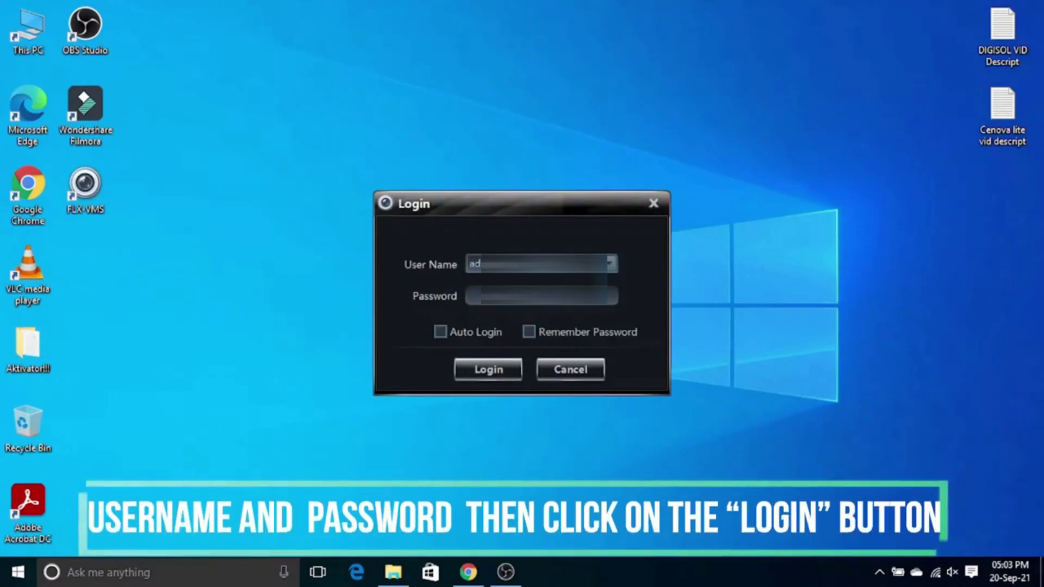
Step: Log in as the super user with Auto Login on, choosing drive D: as record partition
click(489, 296)
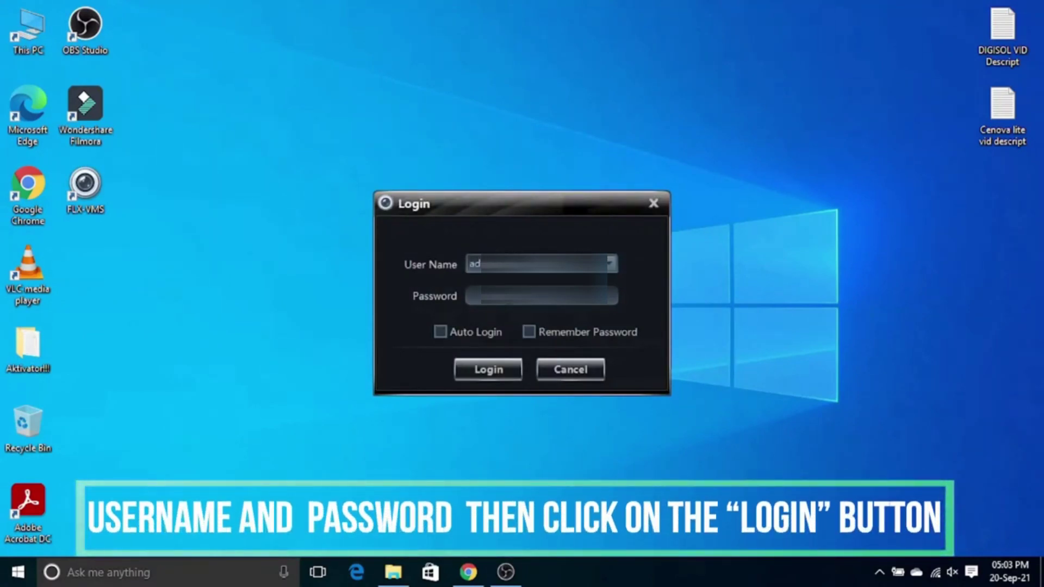
text(••)
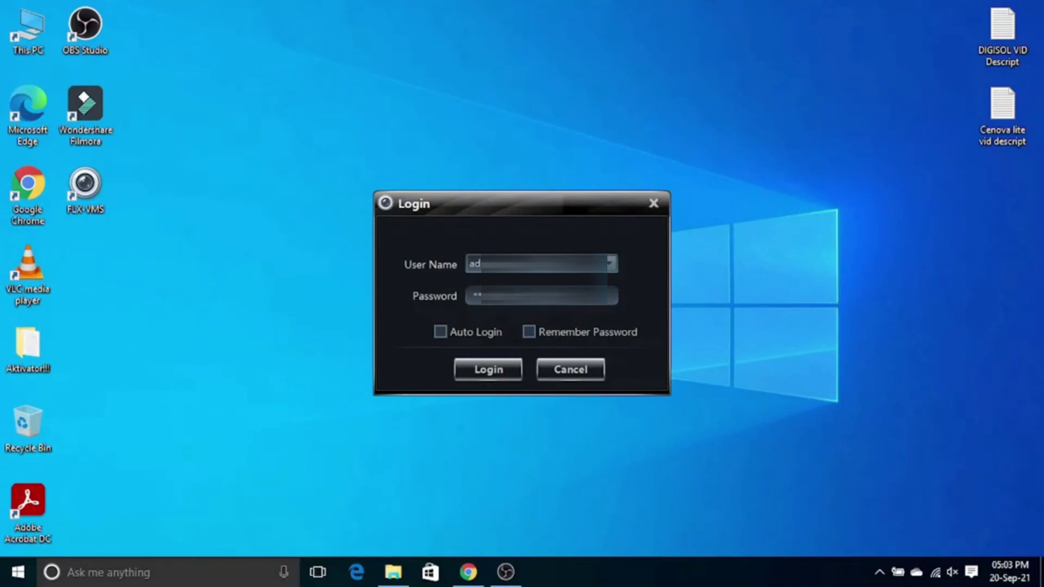
click(490, 332)
click(501, 371)
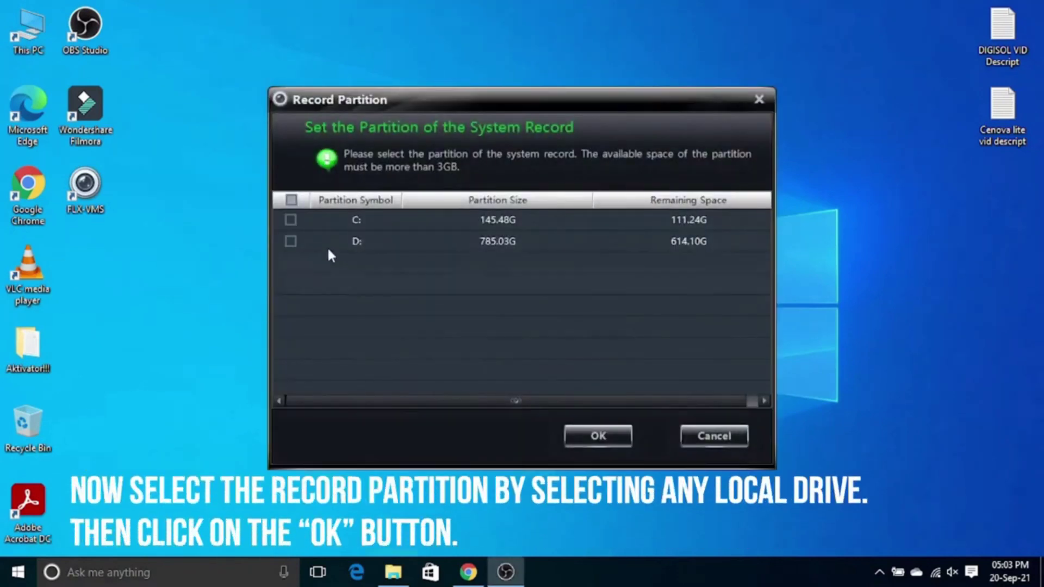
click(290, 241)
click(622, 432)
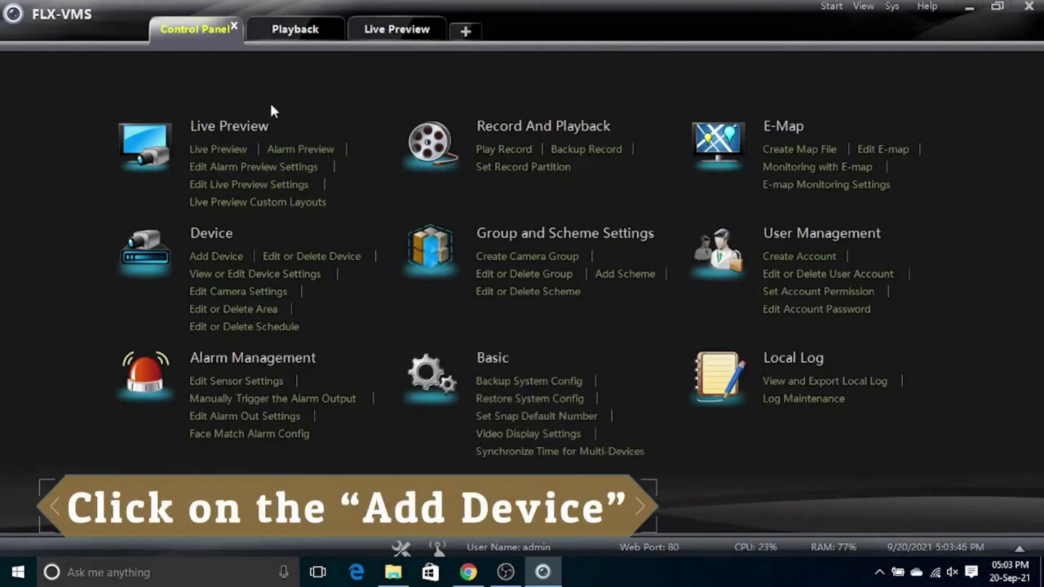
Step: Manually add a device named 196.168.10.105, test its link, and add it to the list
click(212, 258)
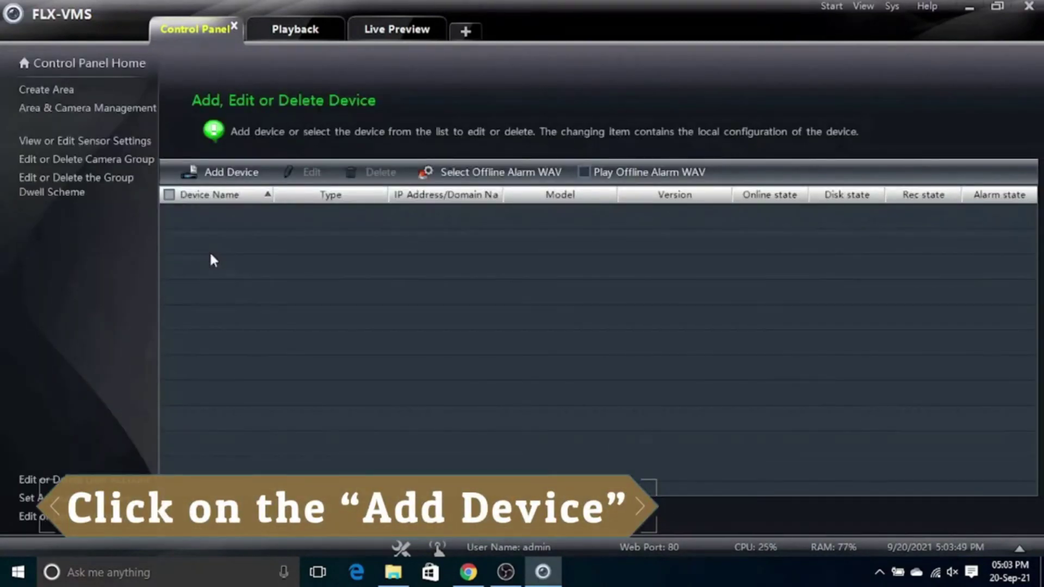
click(232, 172)
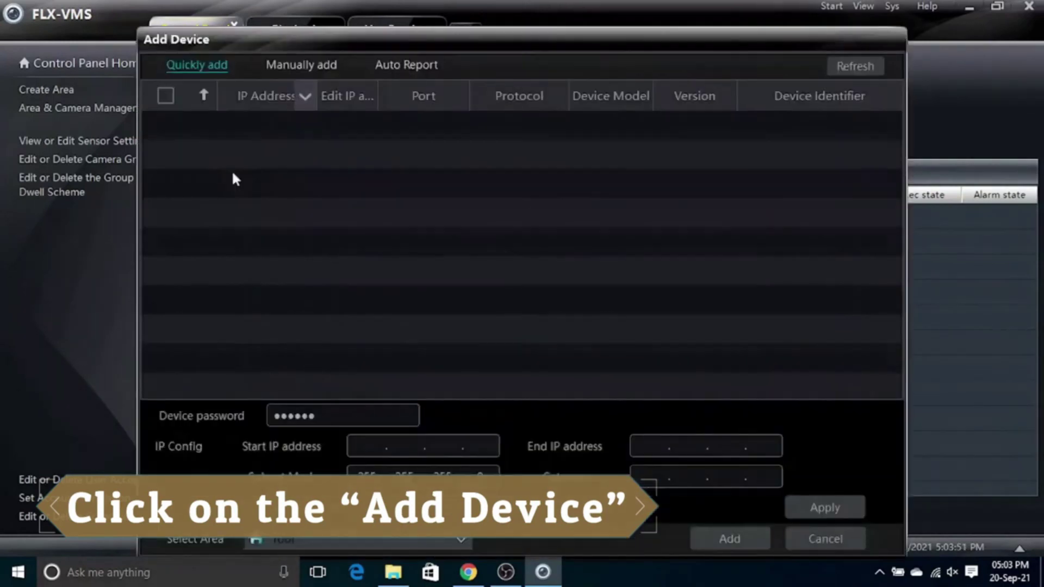
click(298, 67)
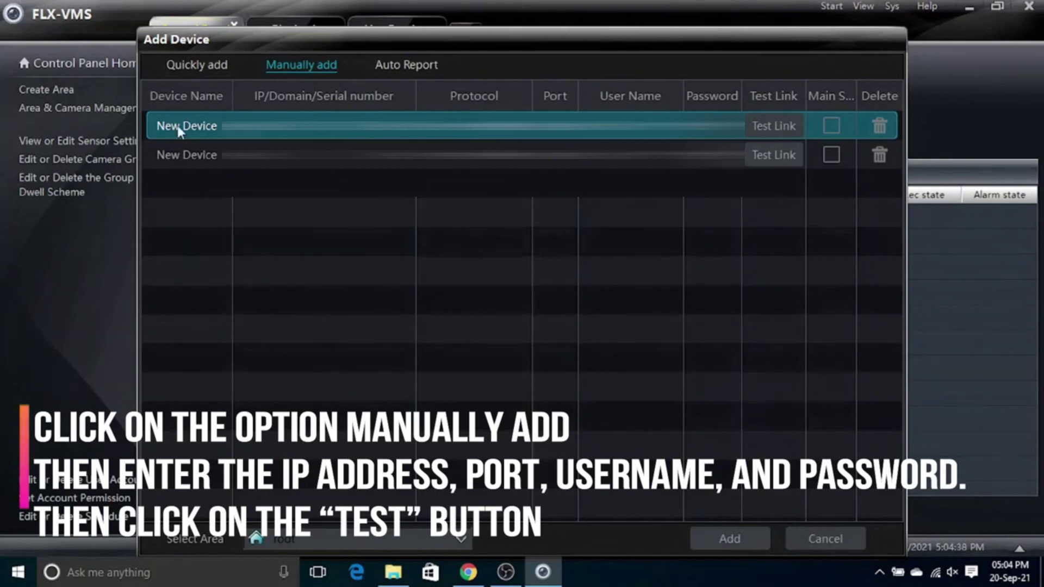
double_click(185, 126)
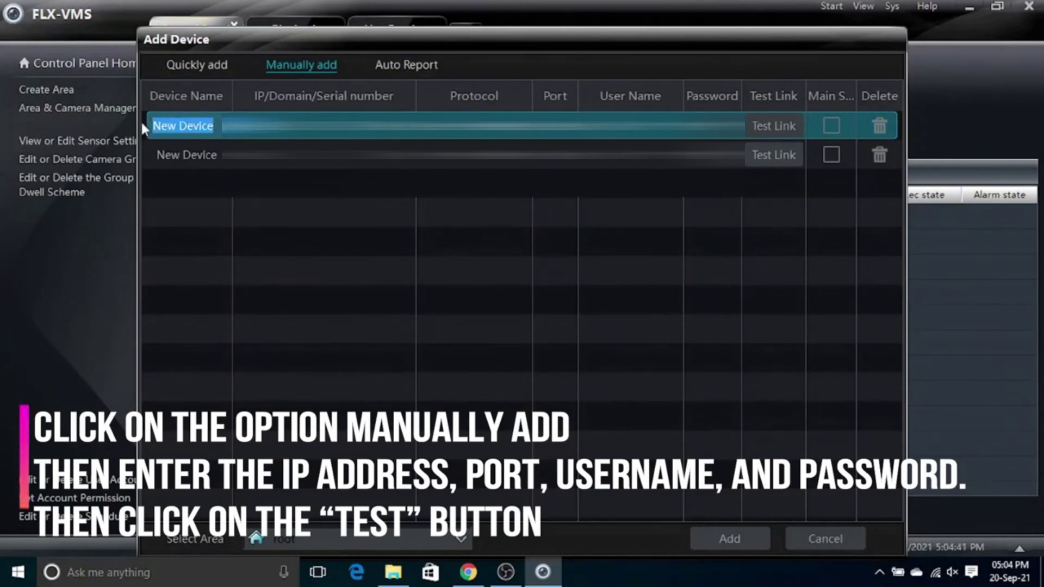
text(196)
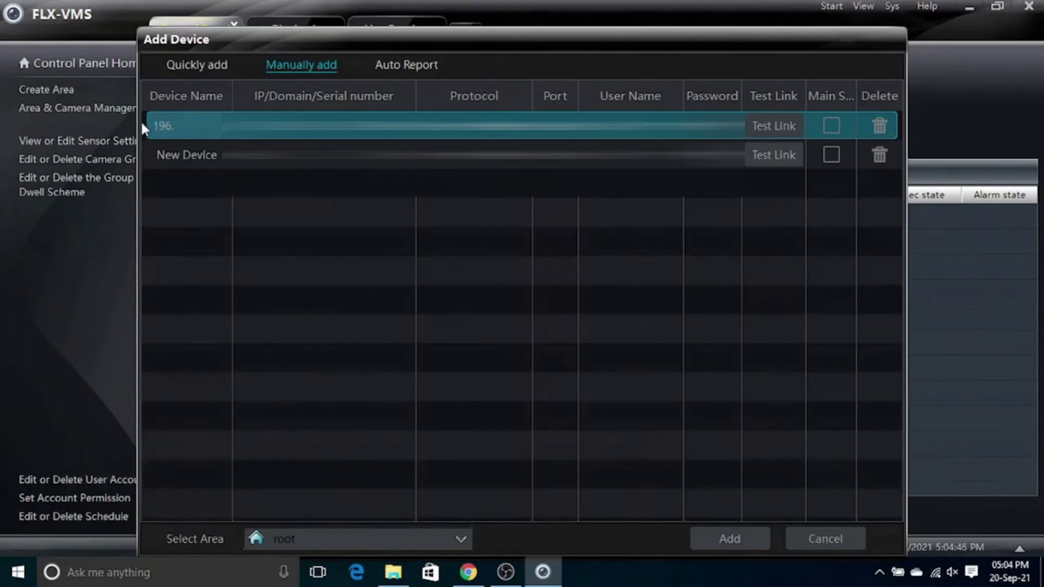
text(.168.10.105)
key(Tab)
key(Escape)
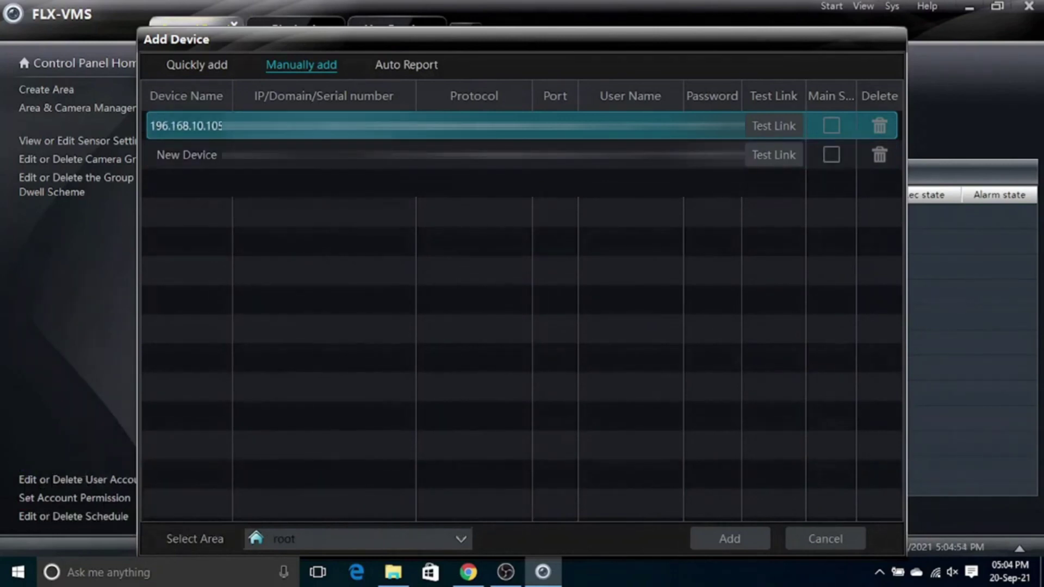
key(Return)
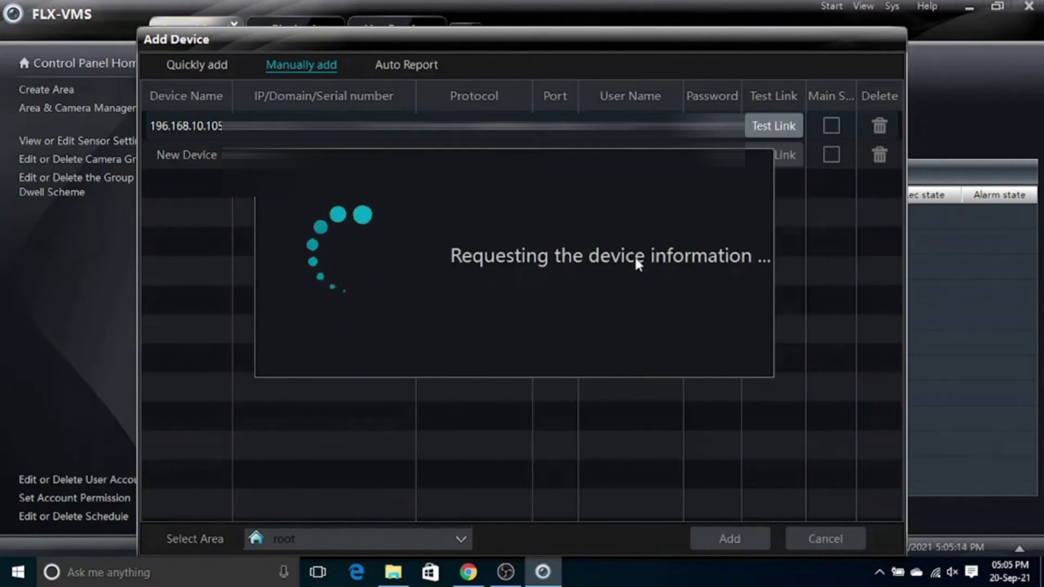
click(729, 539)
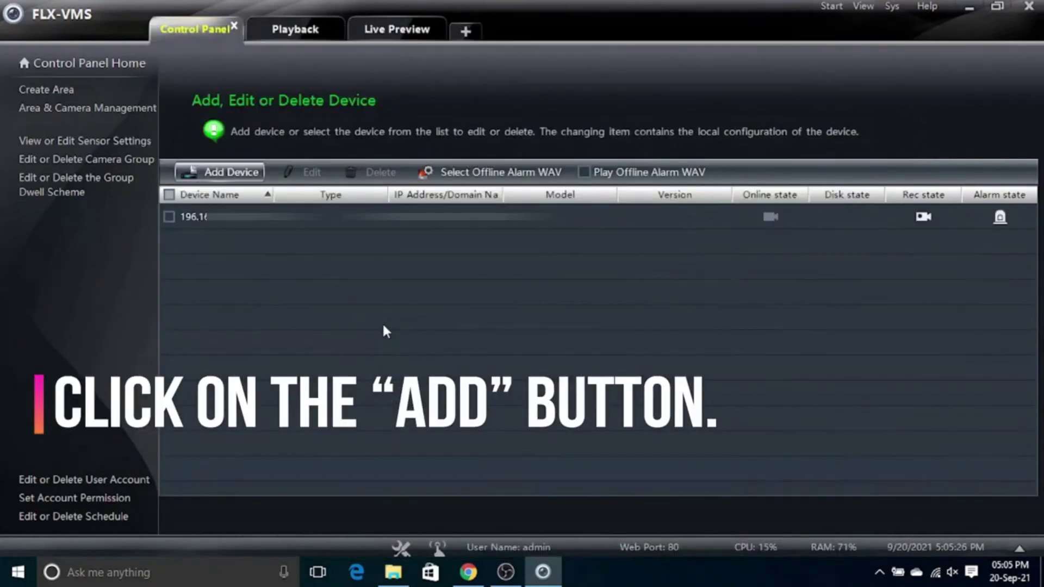
Step: Return to the Control Panel home and open a new Live Preview view
click(169, 218)
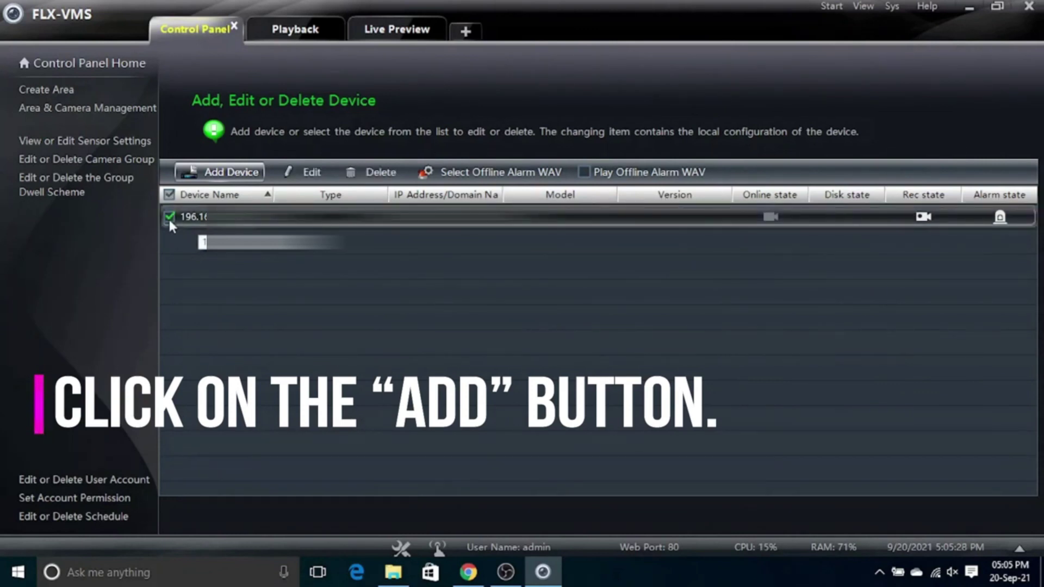
click(168, 218)
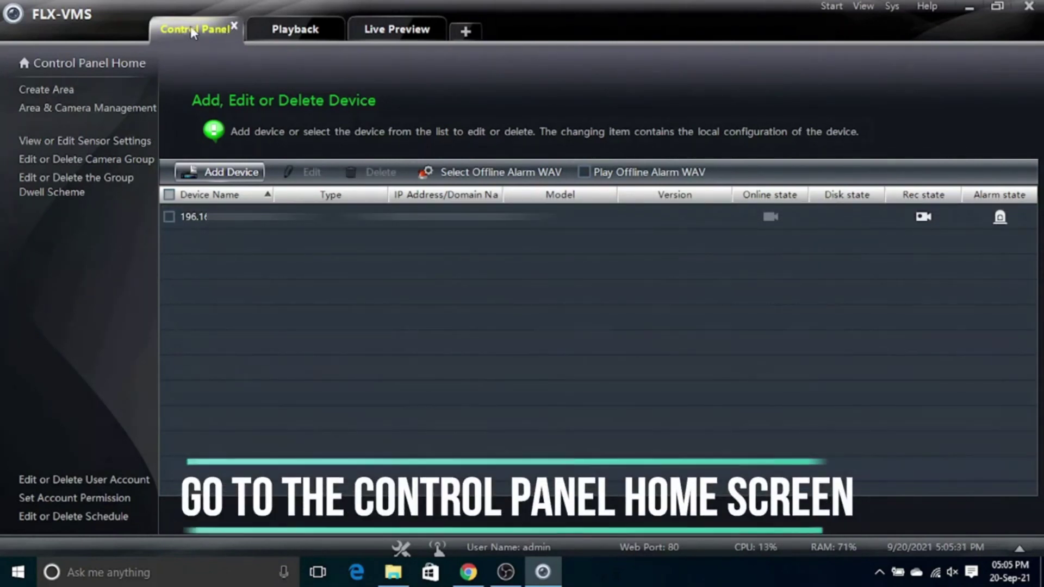
click(111, 65)
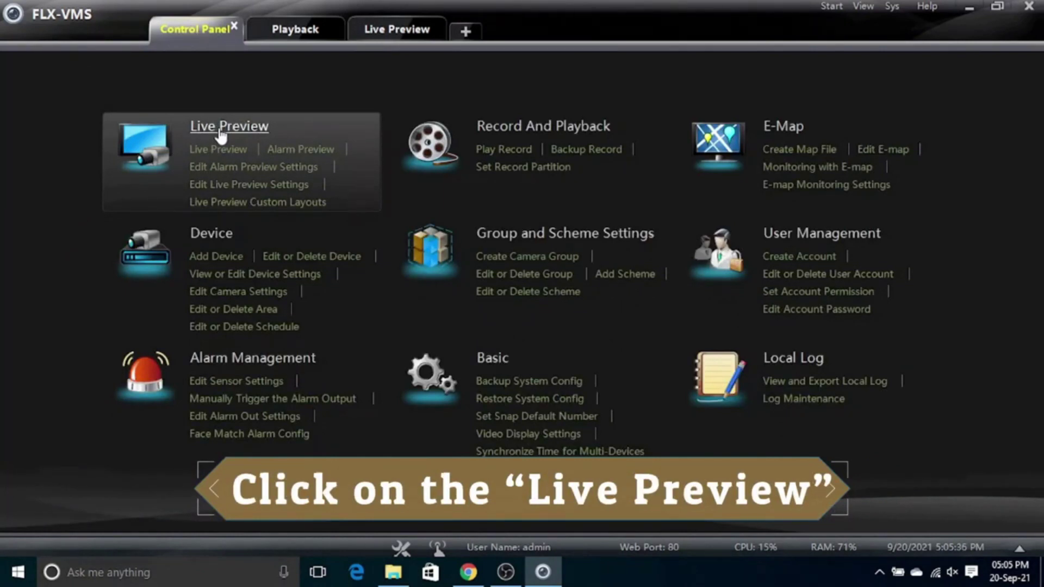
click(220, 130)
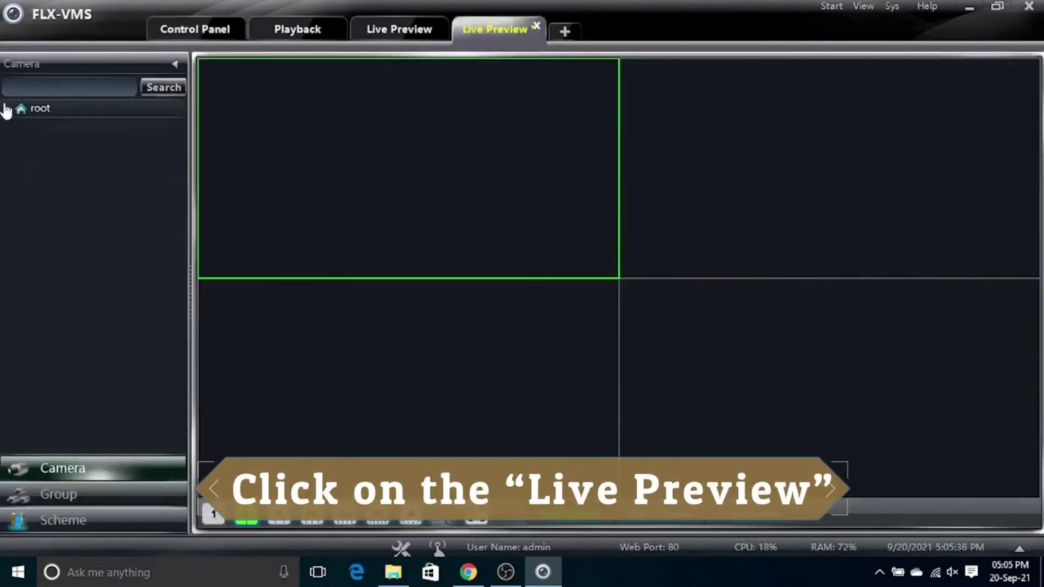